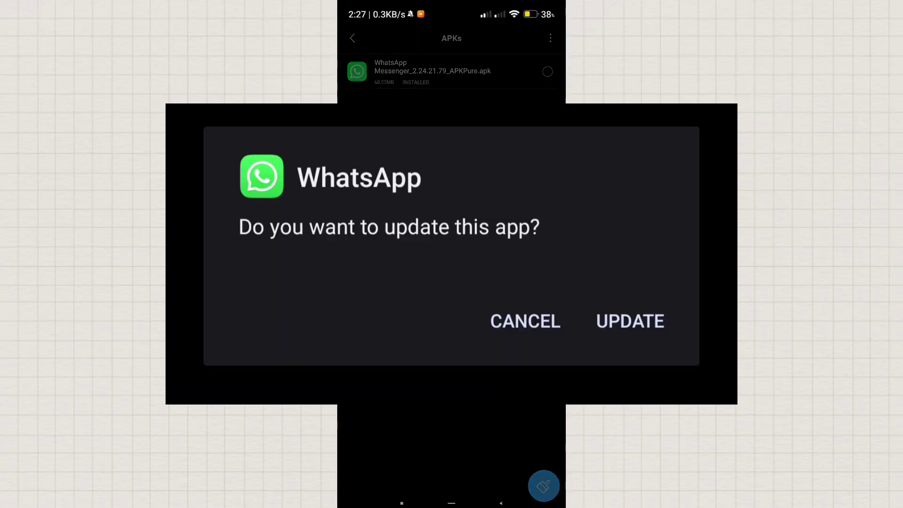
- After the failed WhatsApp APK update, go to Settings > Apps > Manage apps
left_click(629, 321)
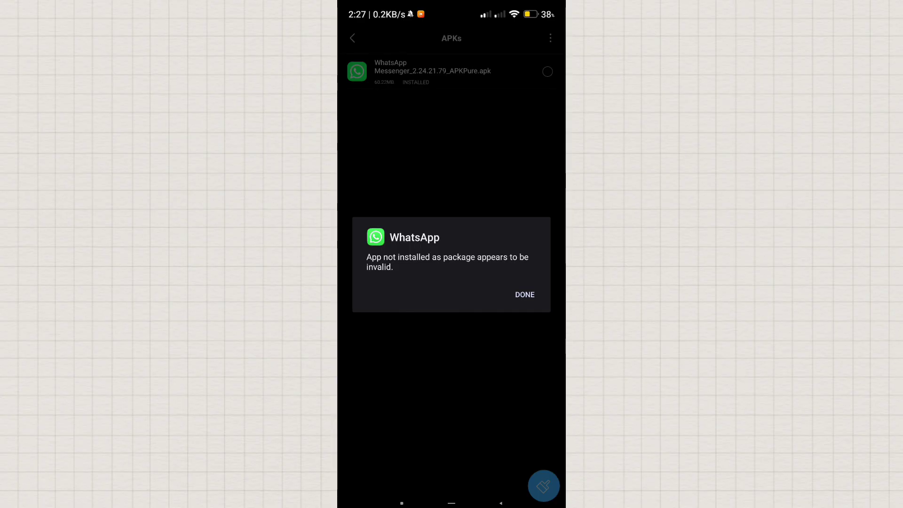
left_click(524, 295)
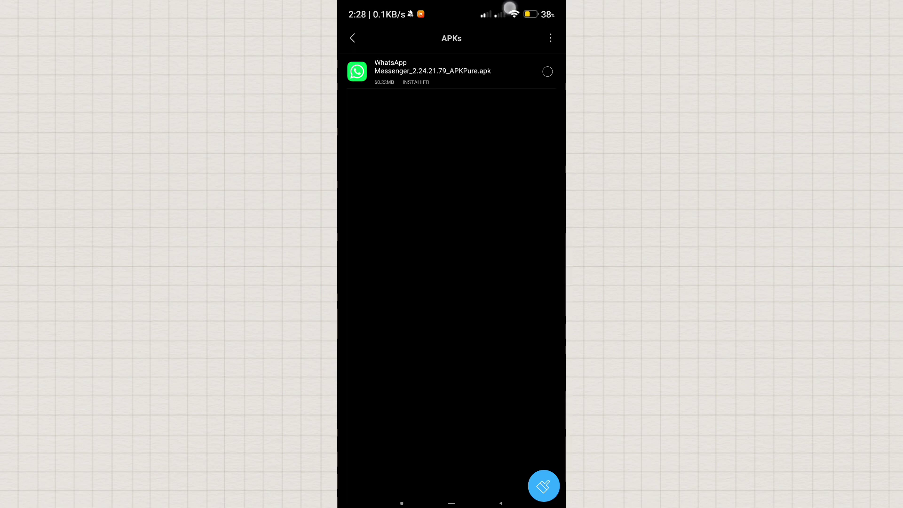
left_click_drag(510, 9, 510, 211)
key("Escape")
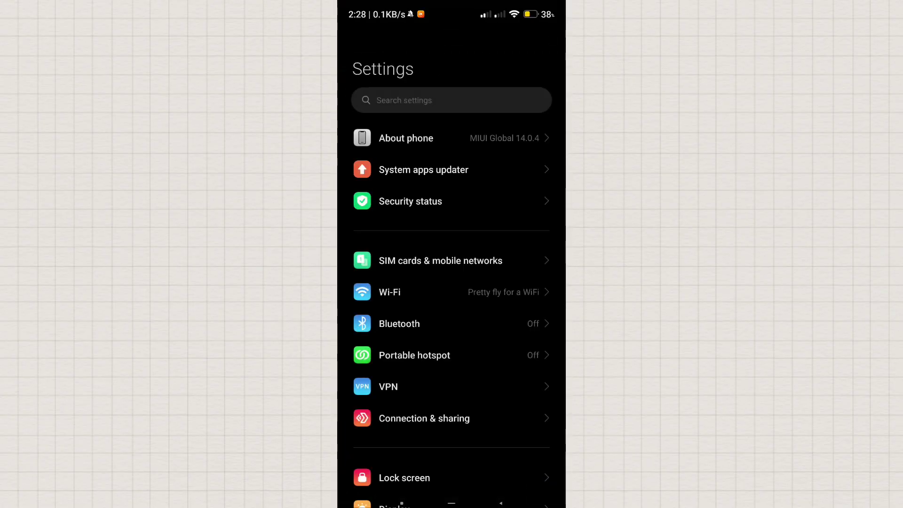
left_click_drag(494, 395, 494, 304)
left_click_drag(536, 367, 536, 230)
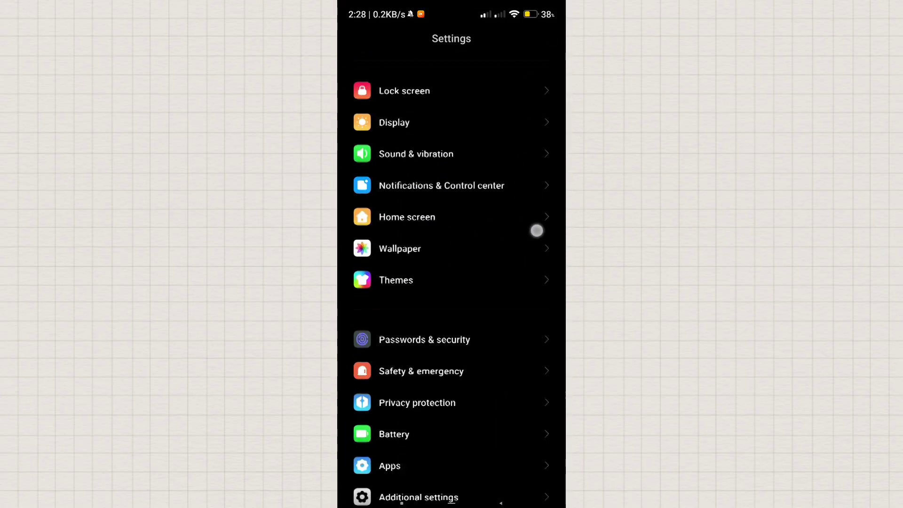
left_click_drag(478, 378, 532, 264)
left_click(484, 304)
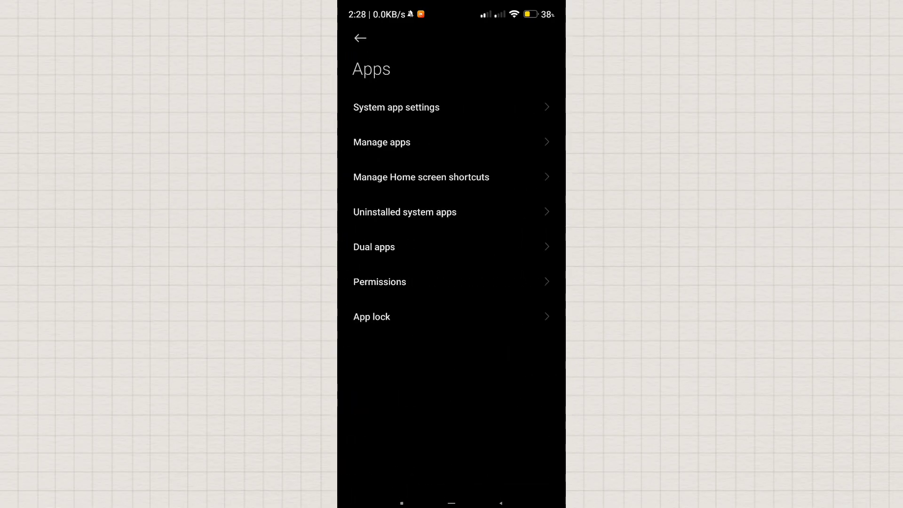
left_click(471, 135)
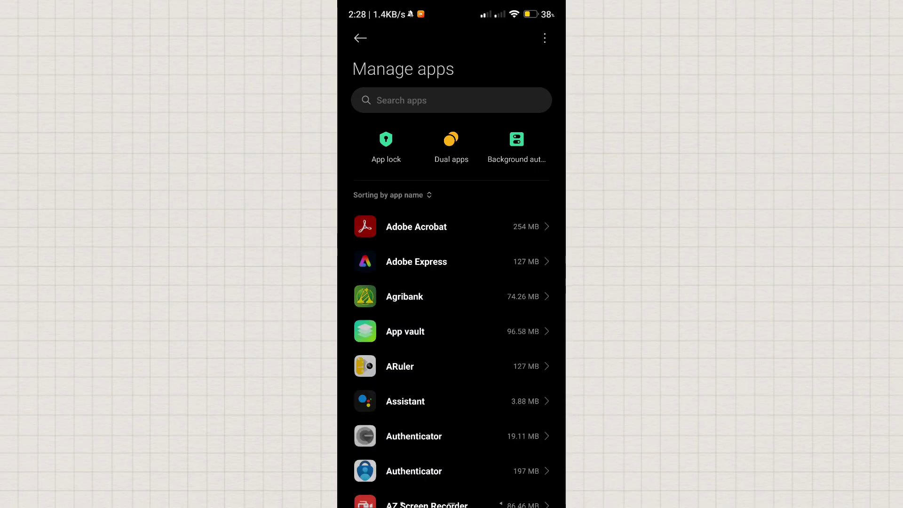
scroll(488, 327, "down", 10)
scroll(462, 379, "down", 10)
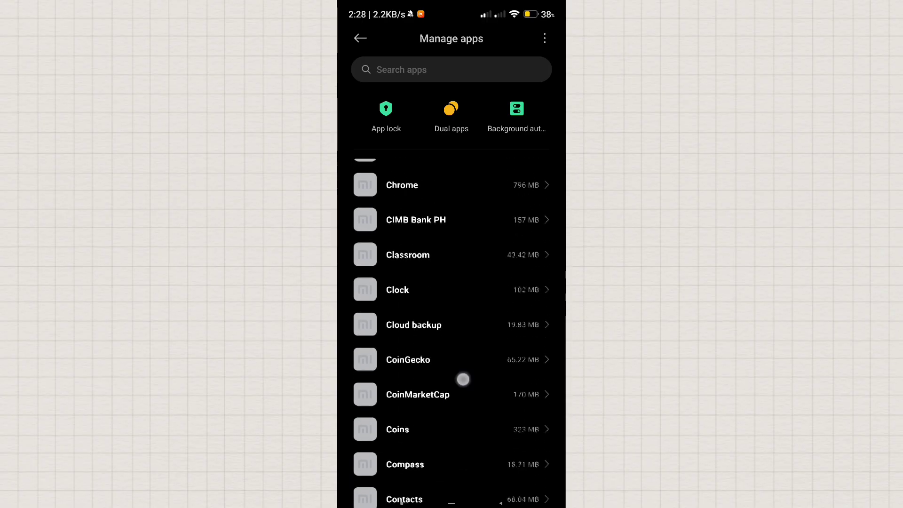
scroll(452, 332, "down", 10)
scroll(451, 332, "down", 10)
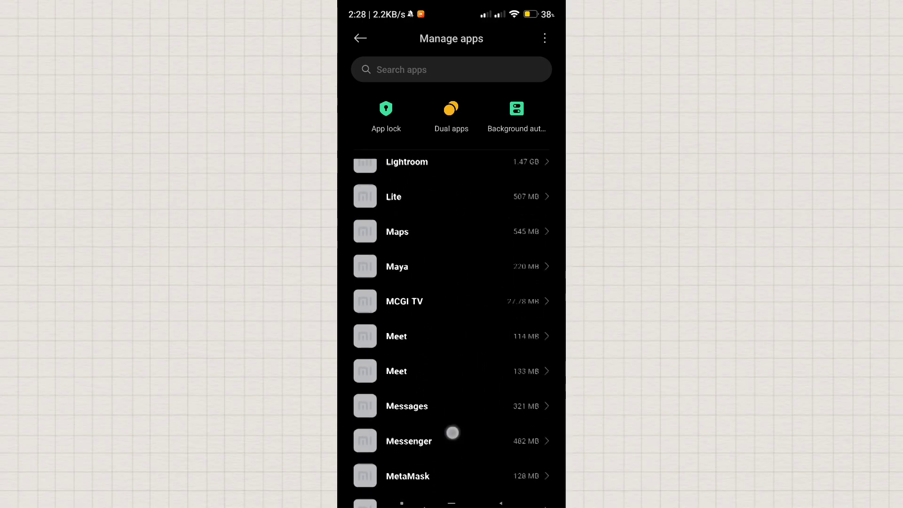
scroll(454, 434, "down", 10)
scroll(510, 287, "down", 10)
scroll(510, 287, "down", 10)
scroll(510, 314, "down", 10)
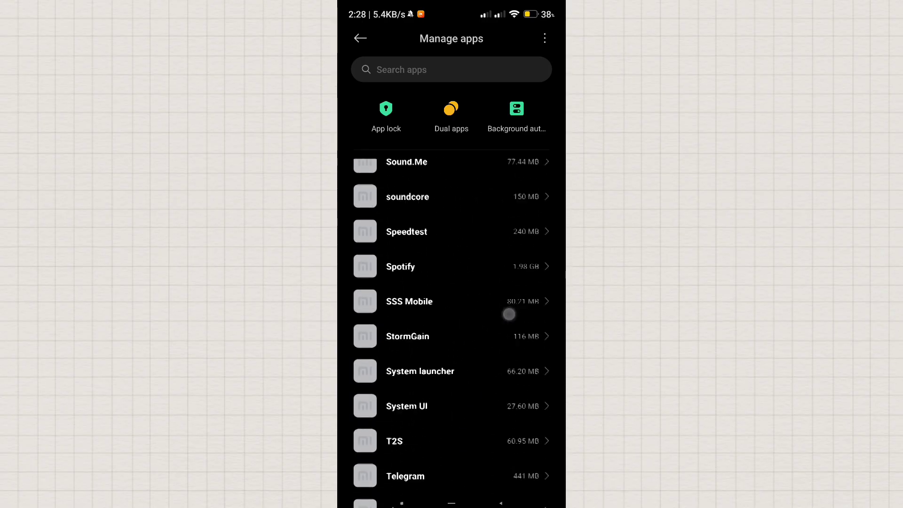
scroll(510, 314, "down", 10)
scroll(494, 330, "down", 10)
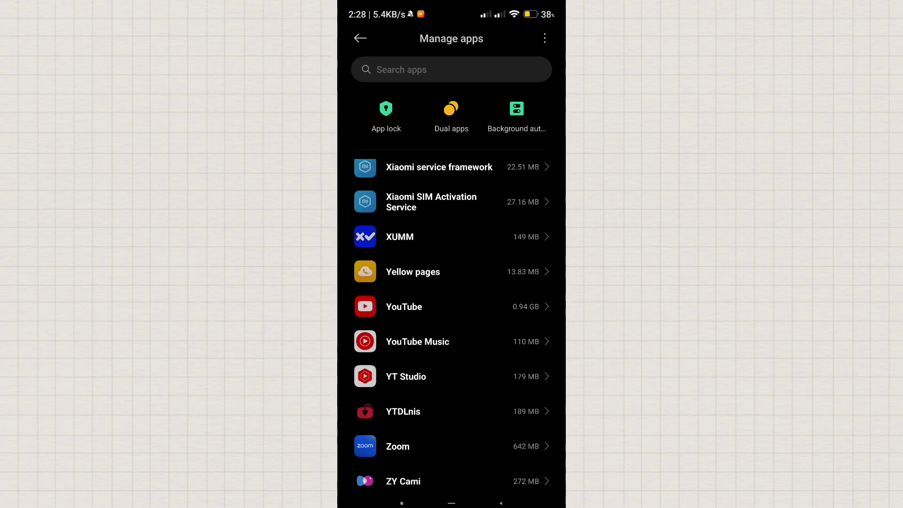
scroll(487, 359, "up", 2)
scroll(464, 452, "up", 5)
scroll(476, 440, "up", 5)
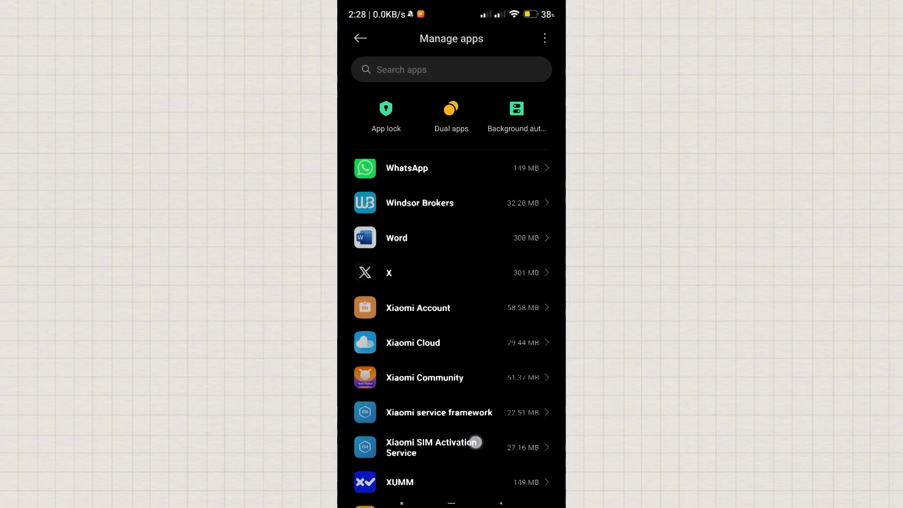
scroll(473, 406, "up", 3)
scroll(473, 407, "up", 1)
- Uninstall WhatsApp from its App info page and confirm removing its data
left_click(463, 264)
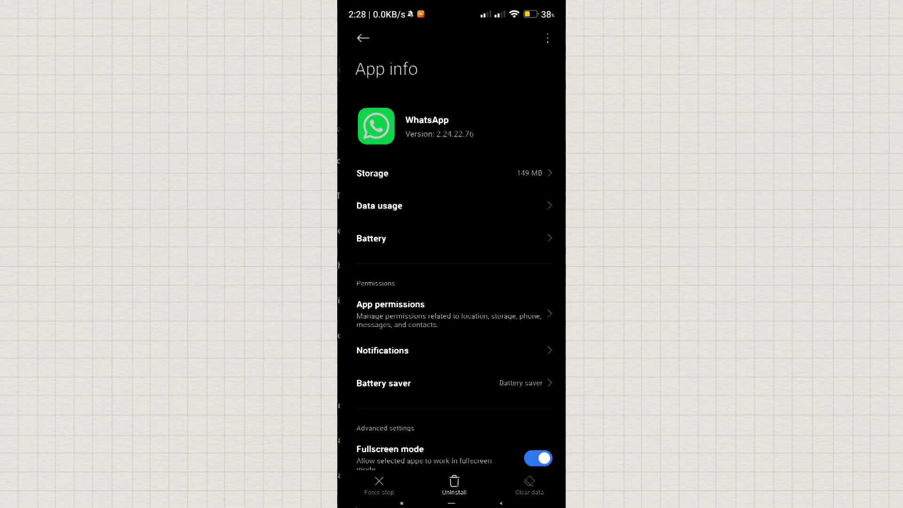
scroll(452, 283, "down", 3)
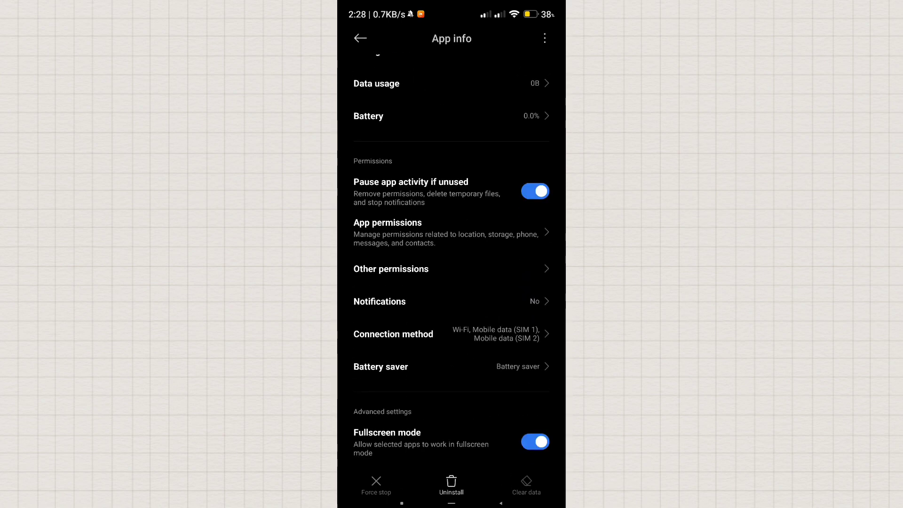
scroll(530, 394, "up", 3)
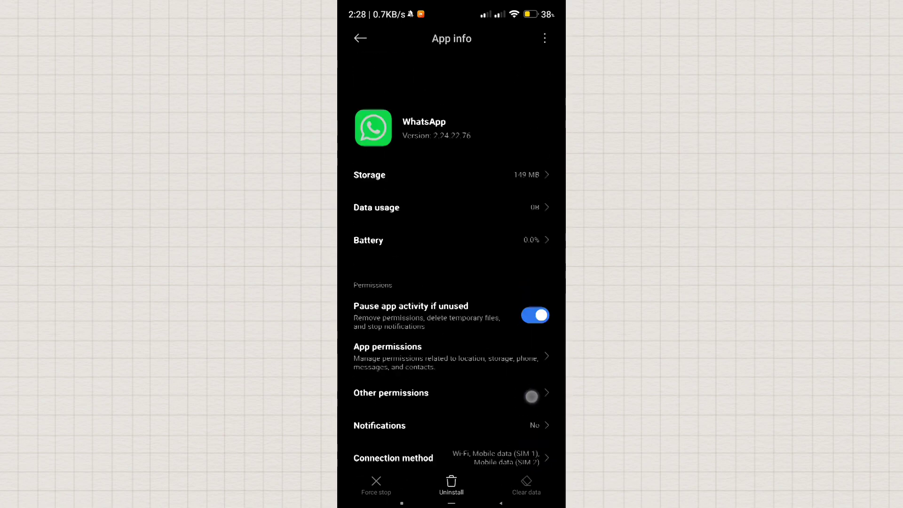
left_click(452, 486)
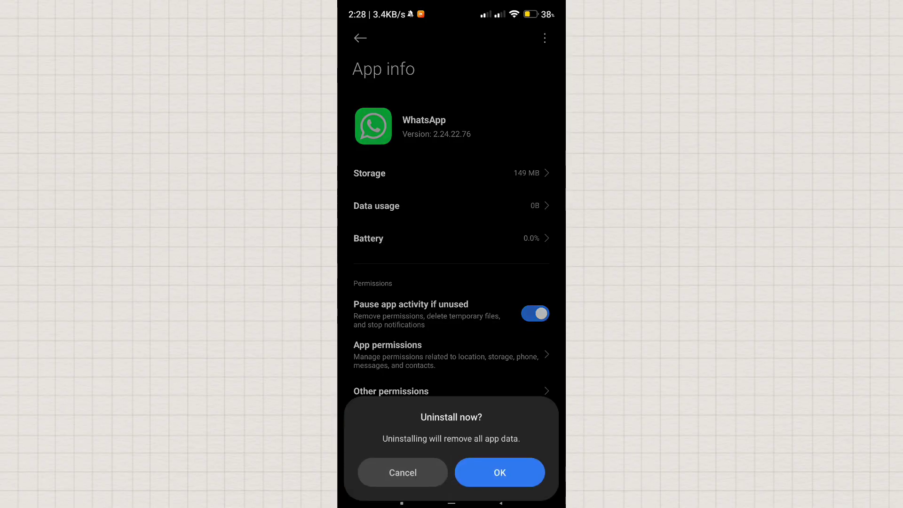
left_click(504, 472)
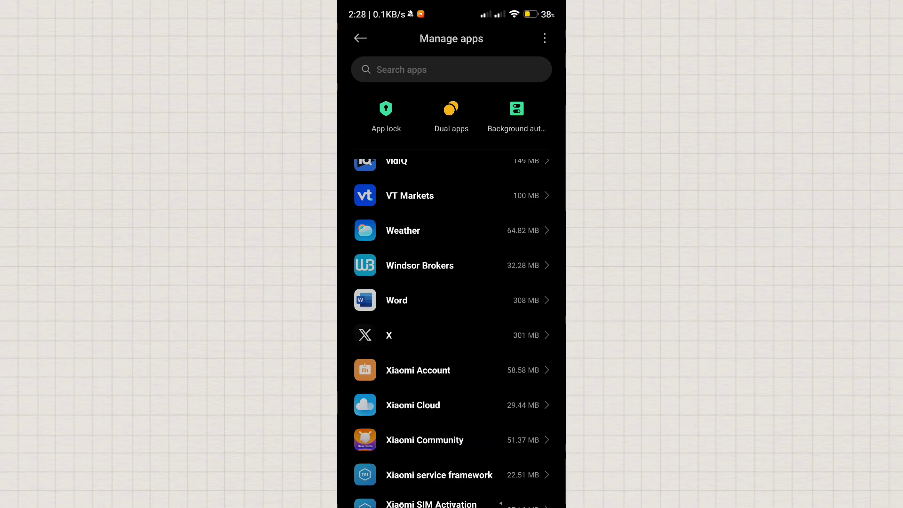
- Retry installing the WhatsApp APK from File Manager and dismiss the invalid-package error
left_click(402, 503)
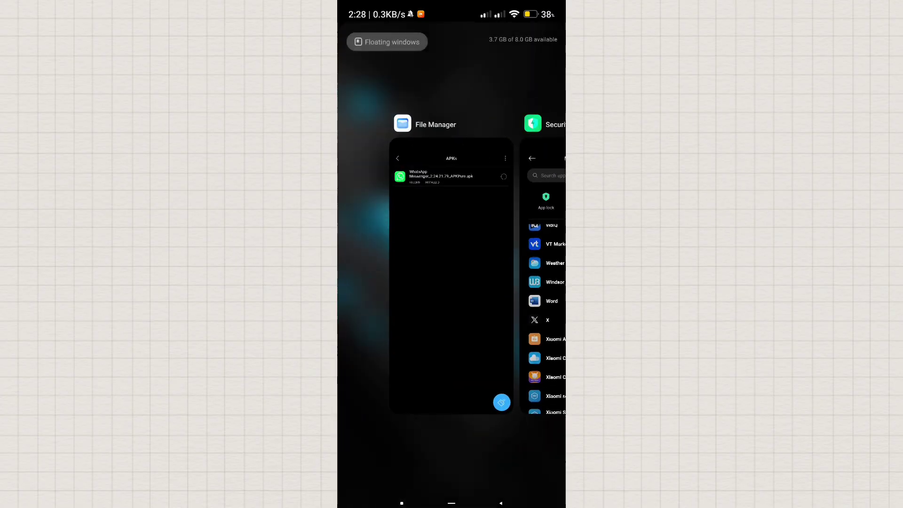
left_click(482, 347)
left_click(469, 74)
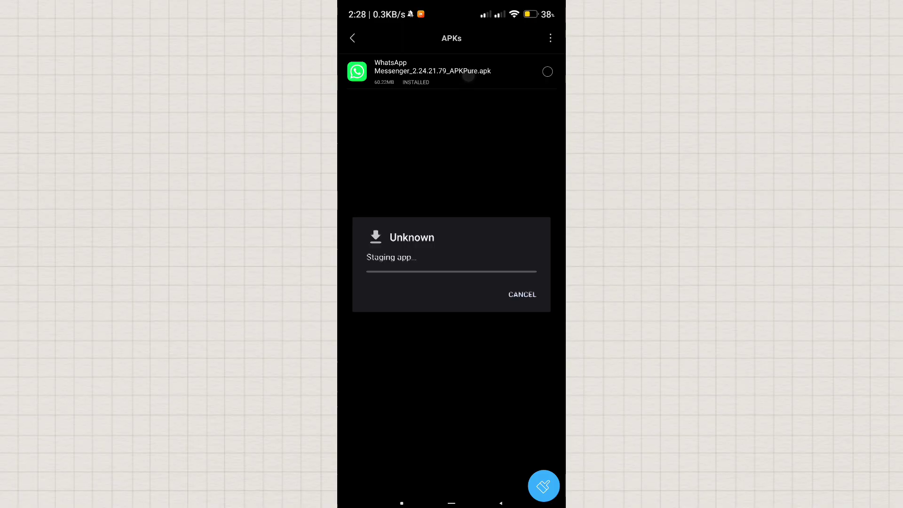
left_click(521, 294)
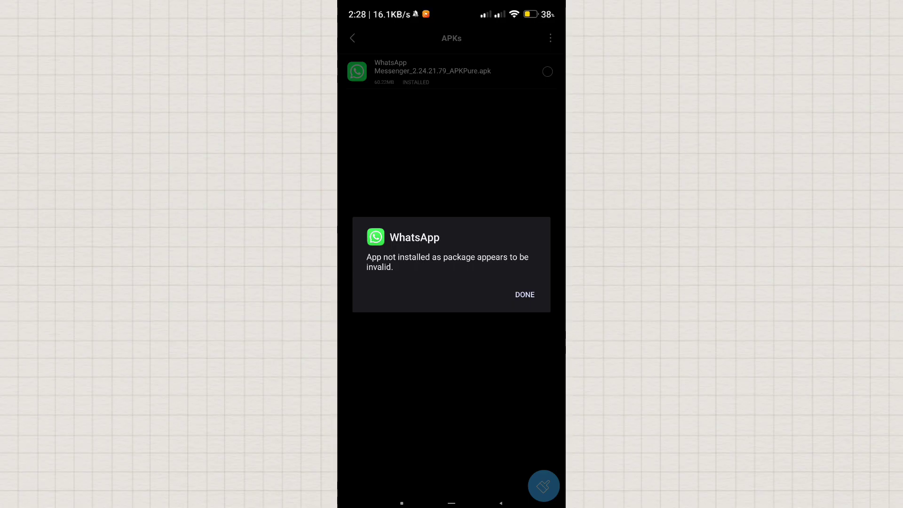
left_click(526, 294)
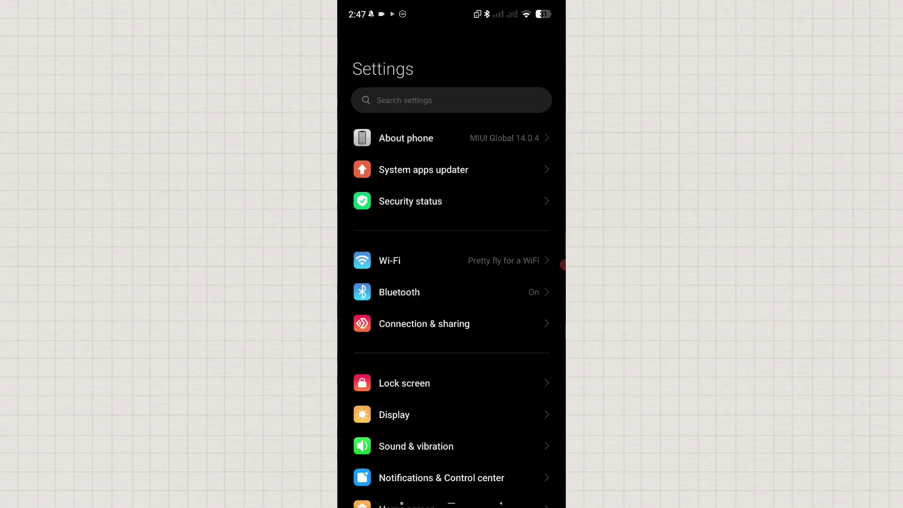
scroll(452, 282, "down", 2)
scroll(451, 282, "down", 5)
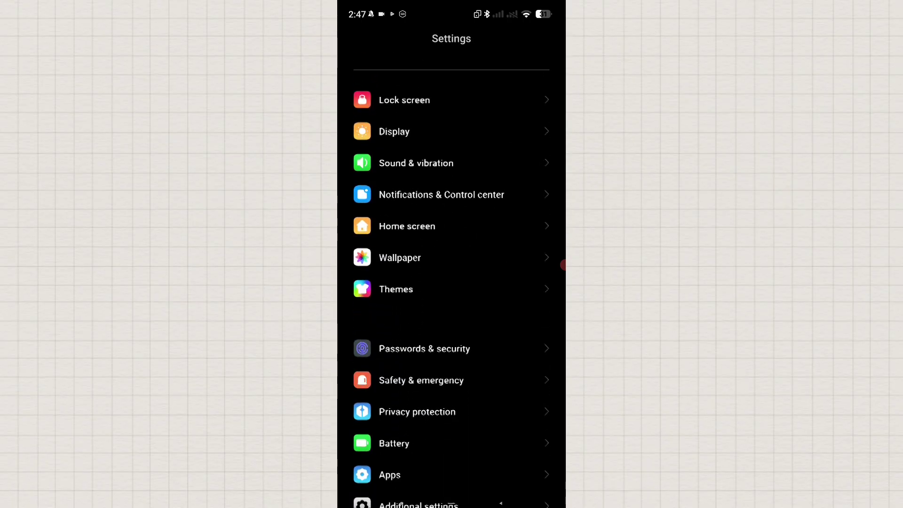
scroll(452, 282, "down", 3)
scroll(451, 282, "down", 1)
scroll(451, 282, "down", 2)
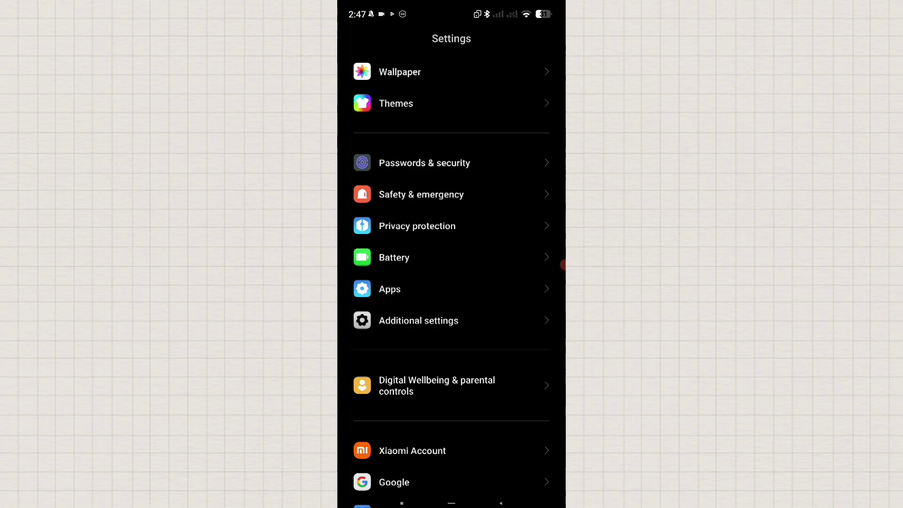
- Open WhatsApp's details (version 2.24.22.76, 149 MB) from Apps > Manage apps
left_click(390, 288)
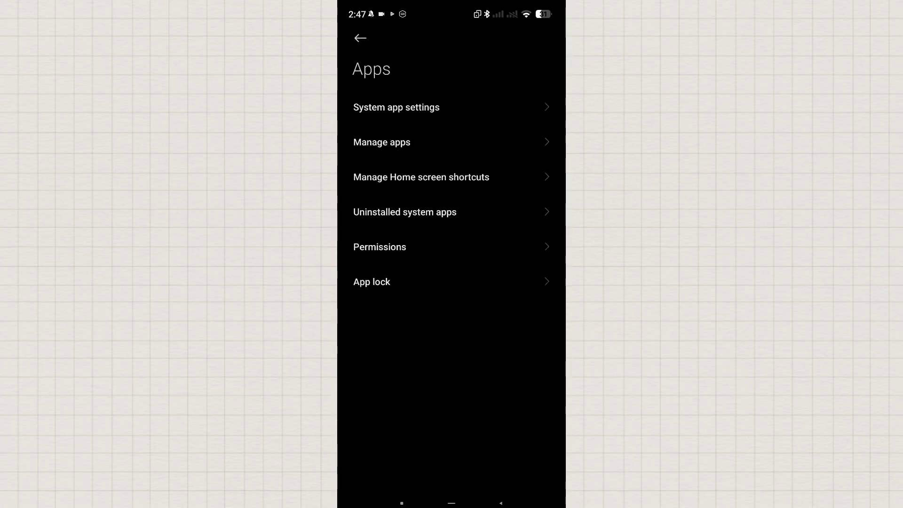
left_click(382, 142)
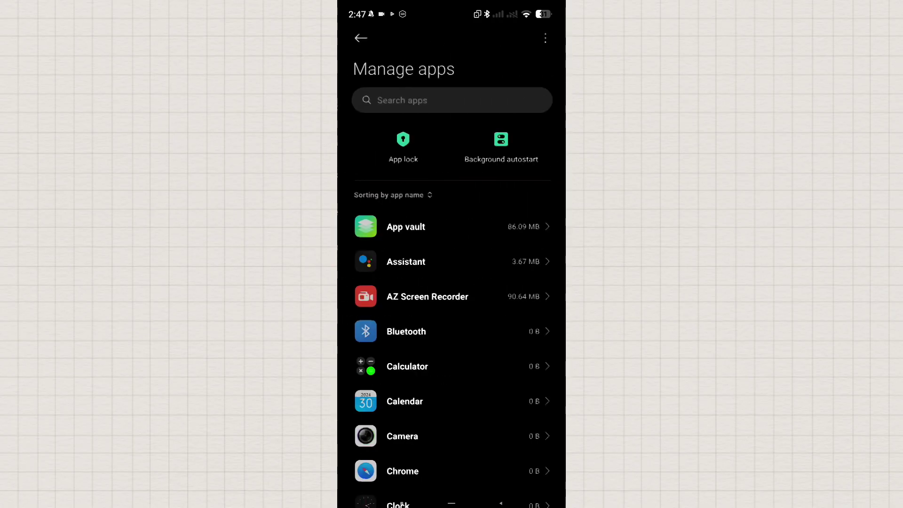
scroll(452, 317, "down", 10)
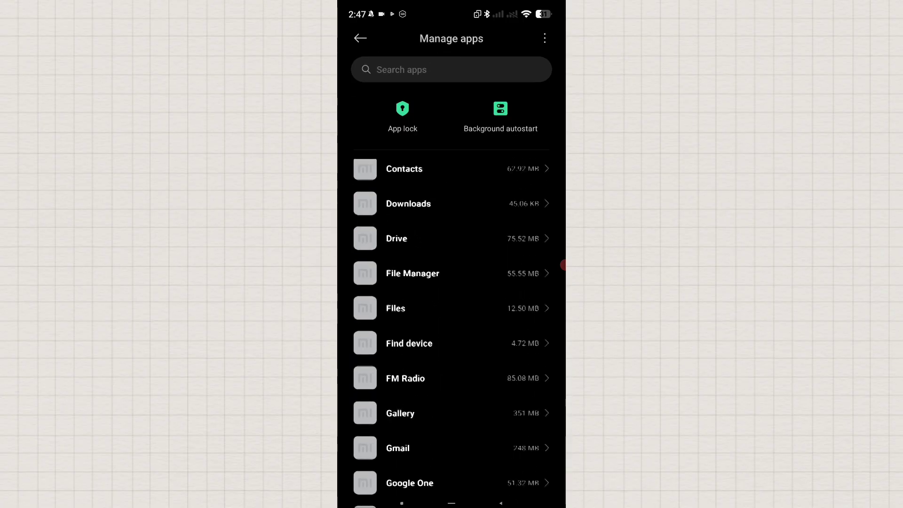
scroll(451, 332, "down", 5)
scroll(451, 332, "down", 5)
scroll(452, 331, "down", 3)
scroll(452, 332, "down", 5)
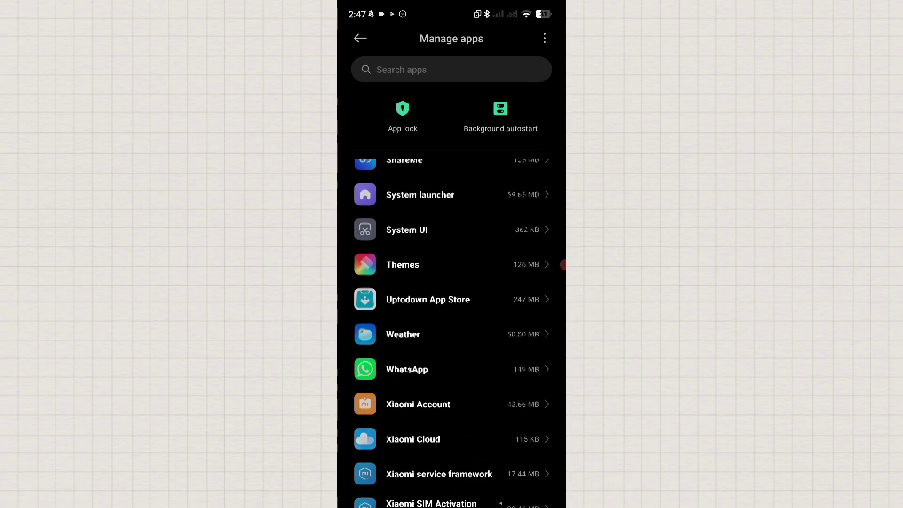
scroll(452, 318, "down", 3)
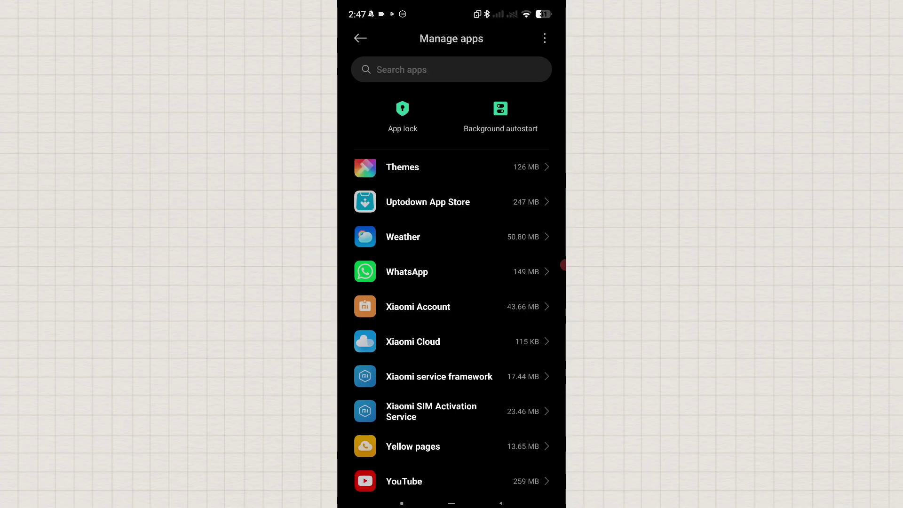
left_click(423, 271)
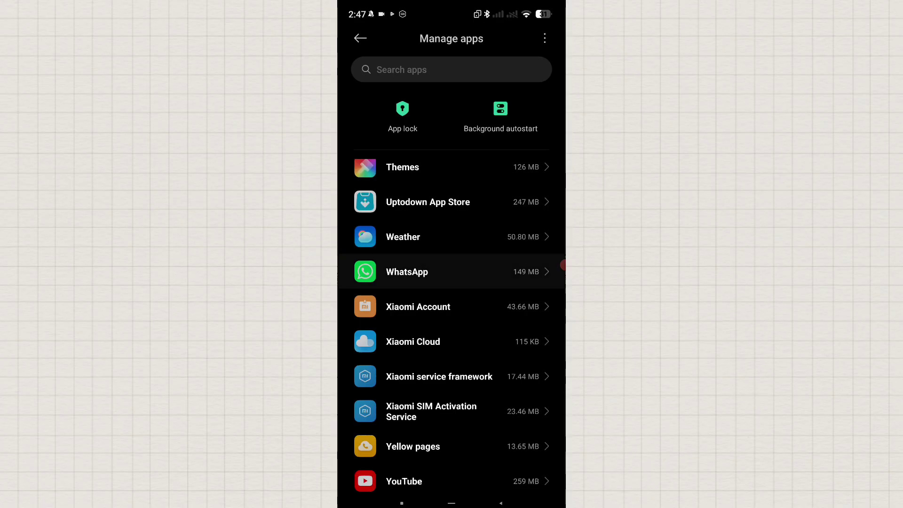
- Uninstall WhatsApp with all its data, then return to the home screen
left_click(535, 313)
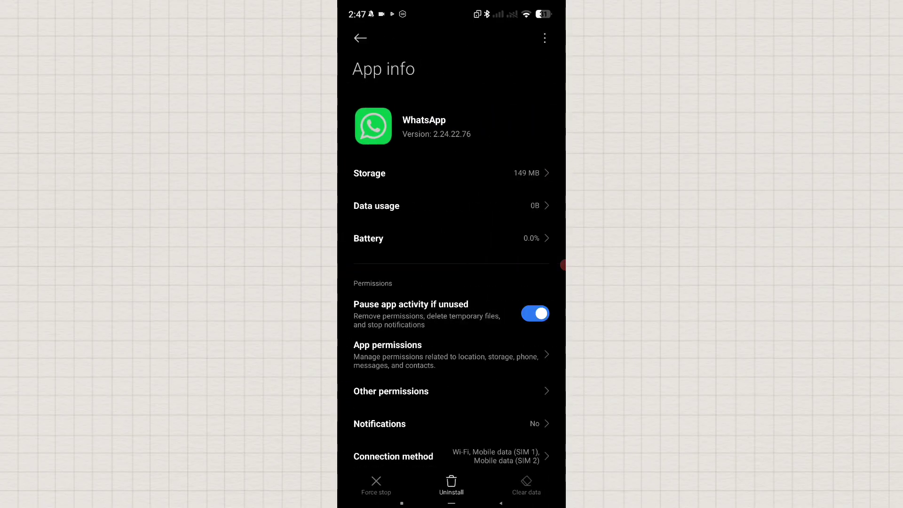
scroll(452, 260, "down", 3)
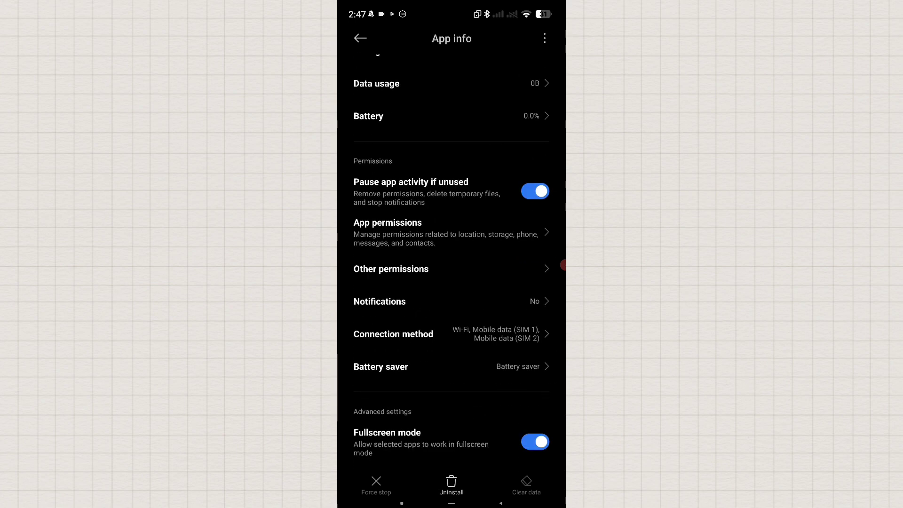
left_click(452, 486)
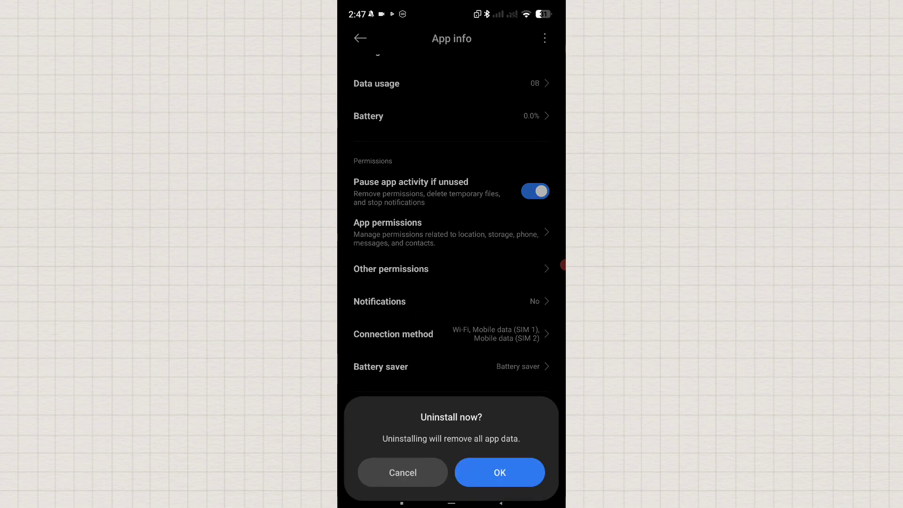
left_click(402, 472)
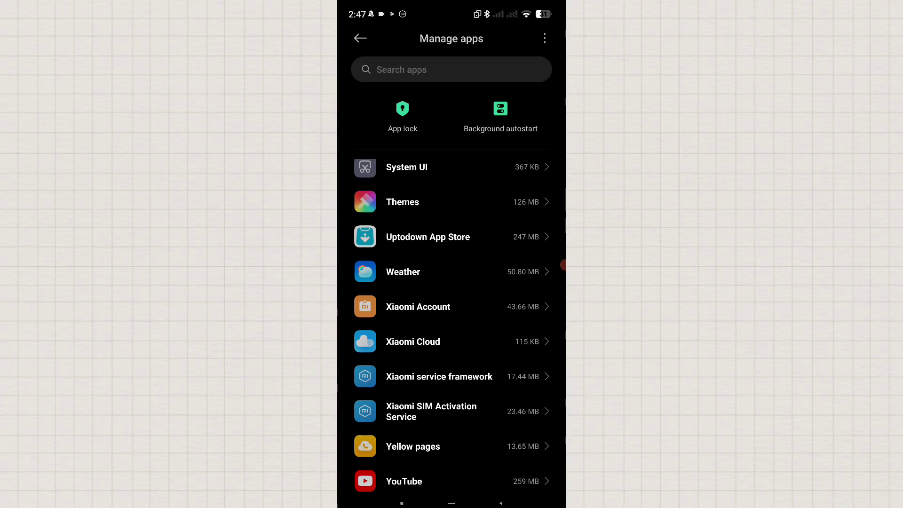
left_click(452, 502)
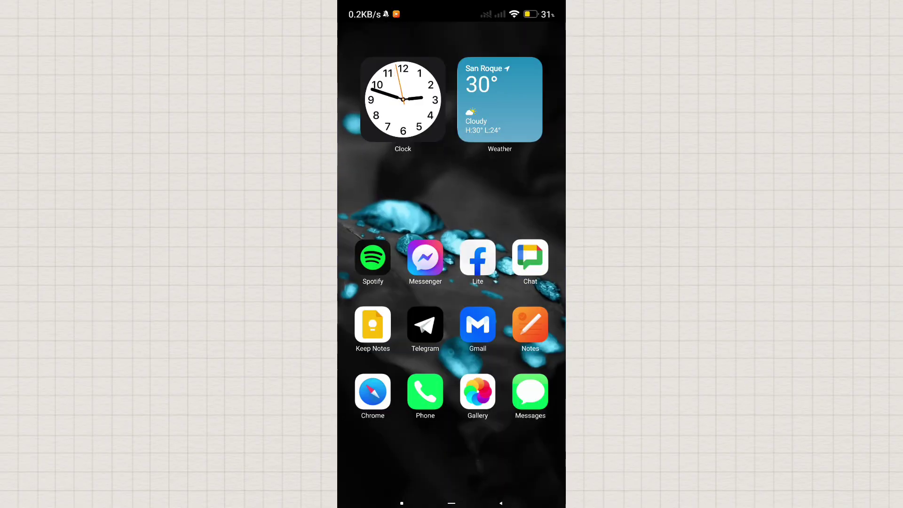
- Install the WhatsApp 2.24.21.79 APK from File Manager's APKs folder
left_click(402, 504)
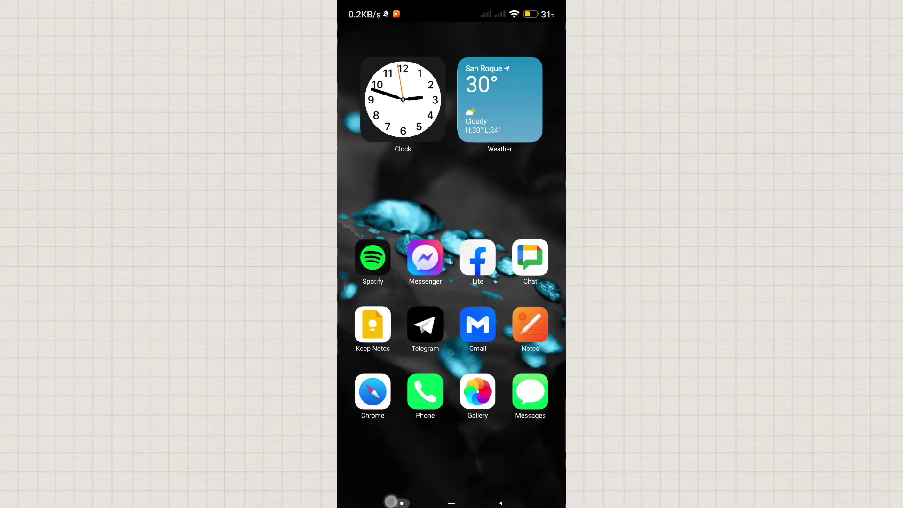
left_click(451, 275)
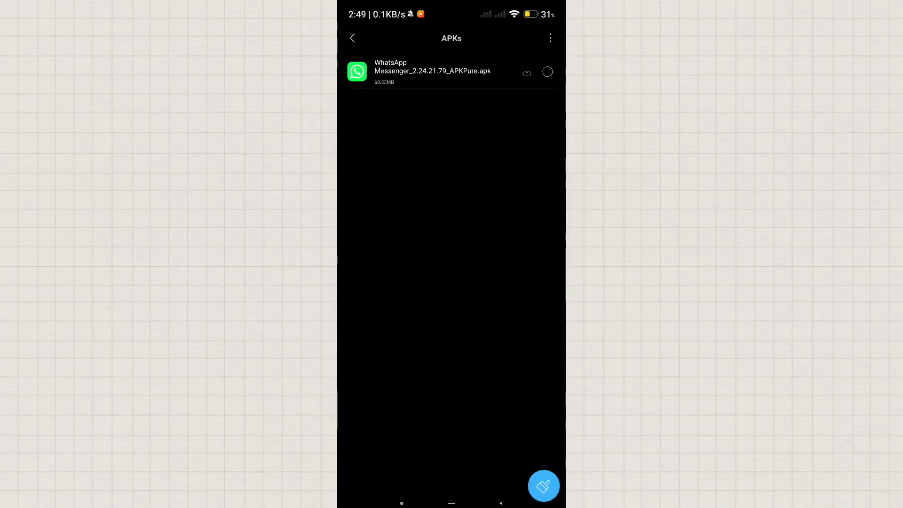
left_click(407, 73)
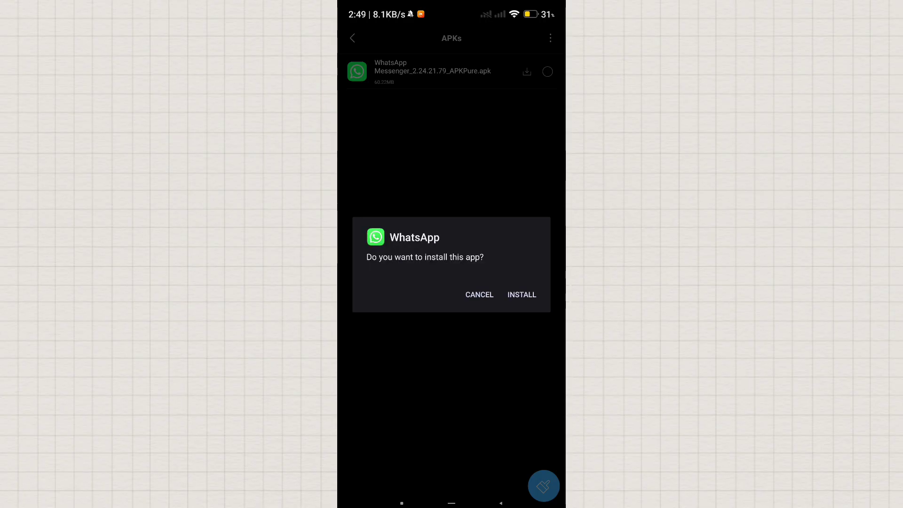
left_click(521, 294)
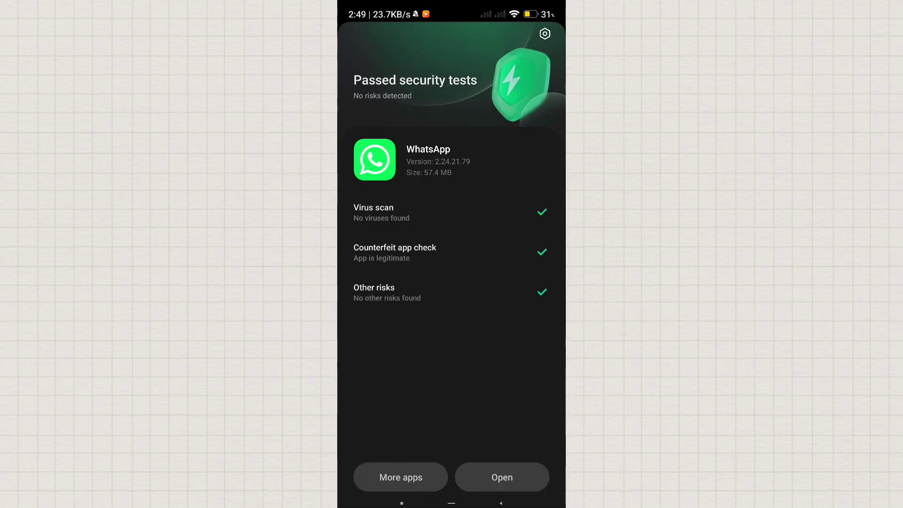
- Check File Manager, then launch WhatsApp from the second home screen page
left_click(402, 503)
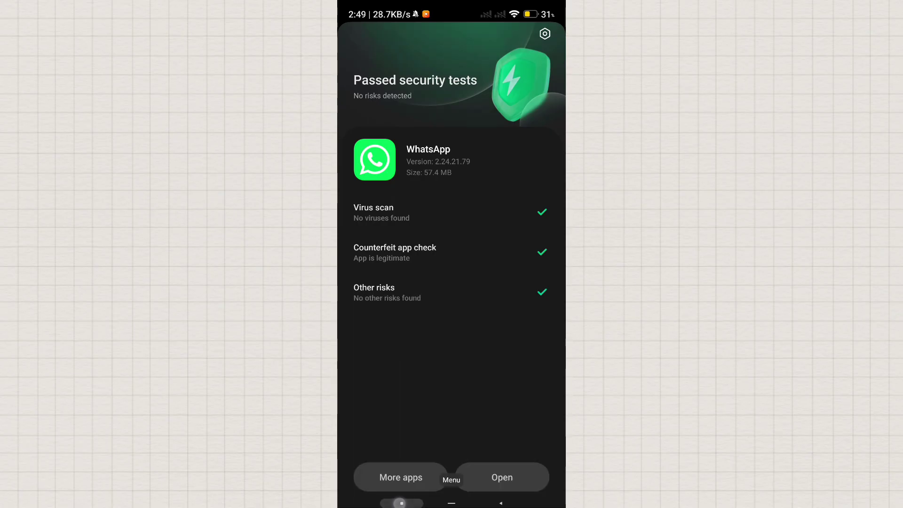
left_click(476, 338)
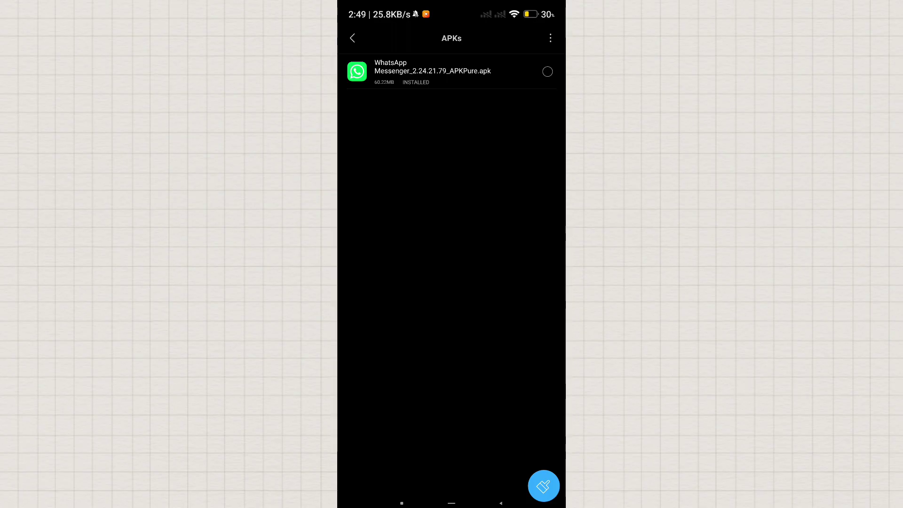
left_click(452, 502)
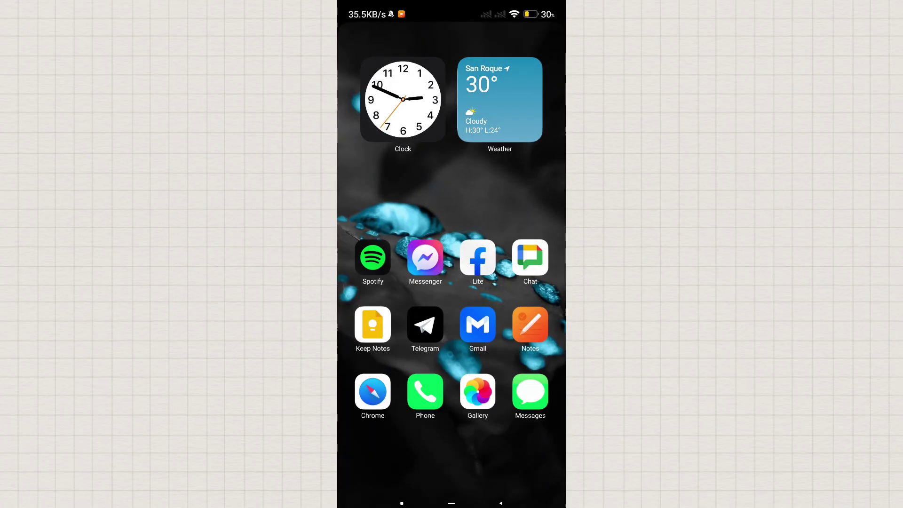
left_click_drag(522, 282, 381, 282)
left_click(374, 392)
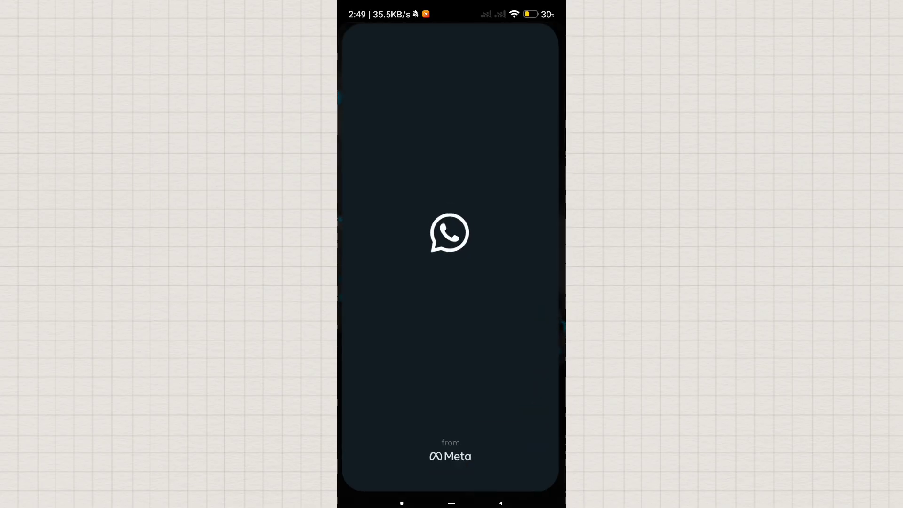